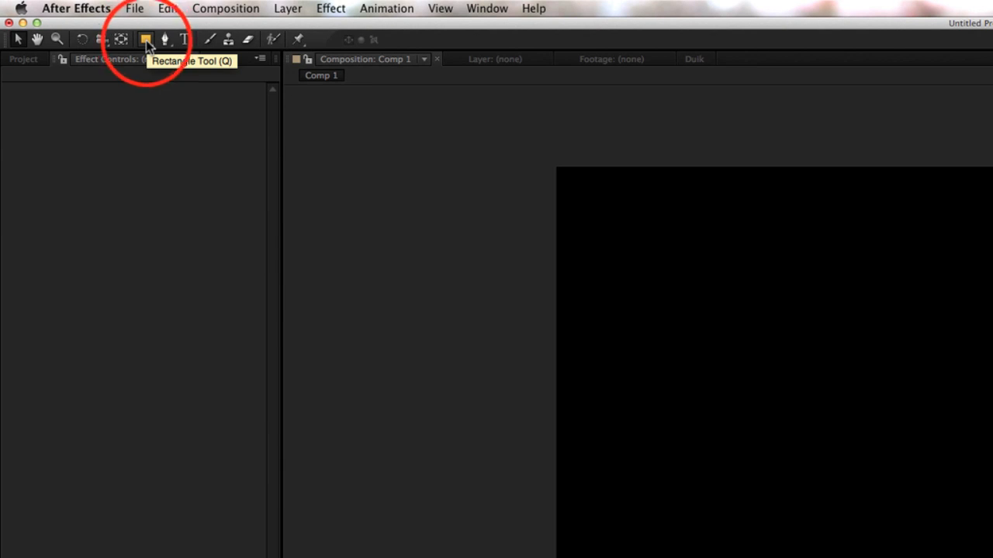
# - Draw a white rectangle shape slightly above and to the left of the composition's centre
pyautogui.click(145, 39)
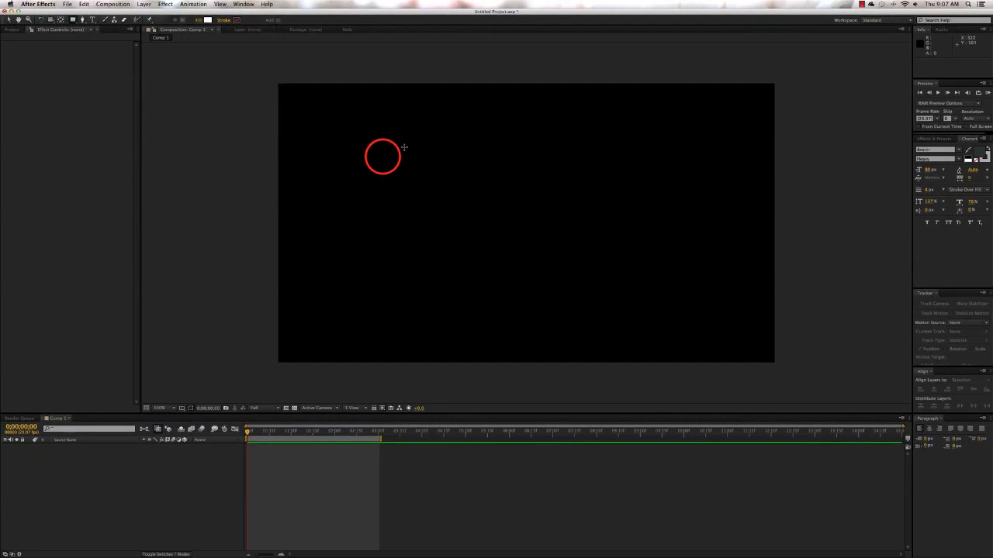
pyautogui.moveTo(507, 206); pyautogui.dragTo(764, 322)
pyautogui.moveTo(576, 244); pyautogui.dragTo(583, 256)
pyautogui.press('v')
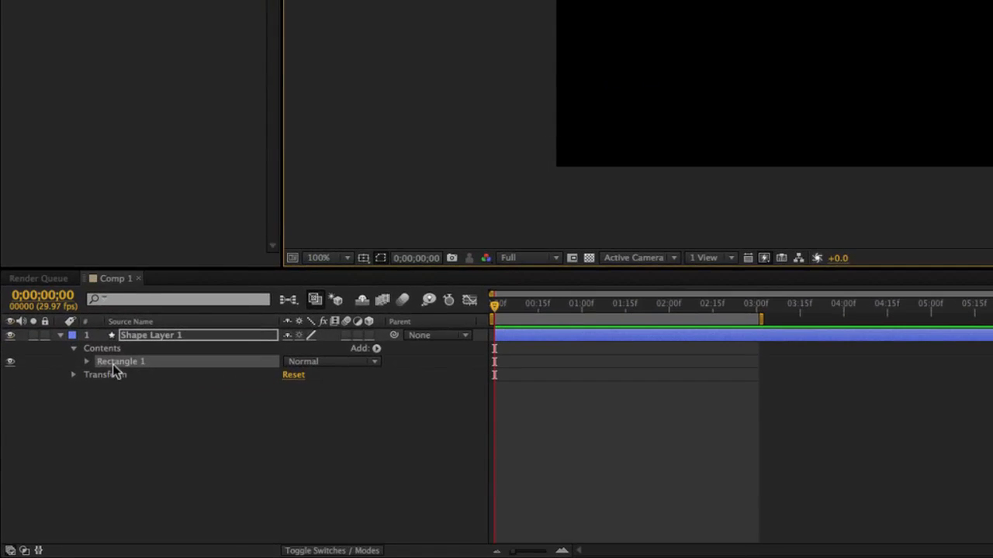
pyautogui.click(376, 348)
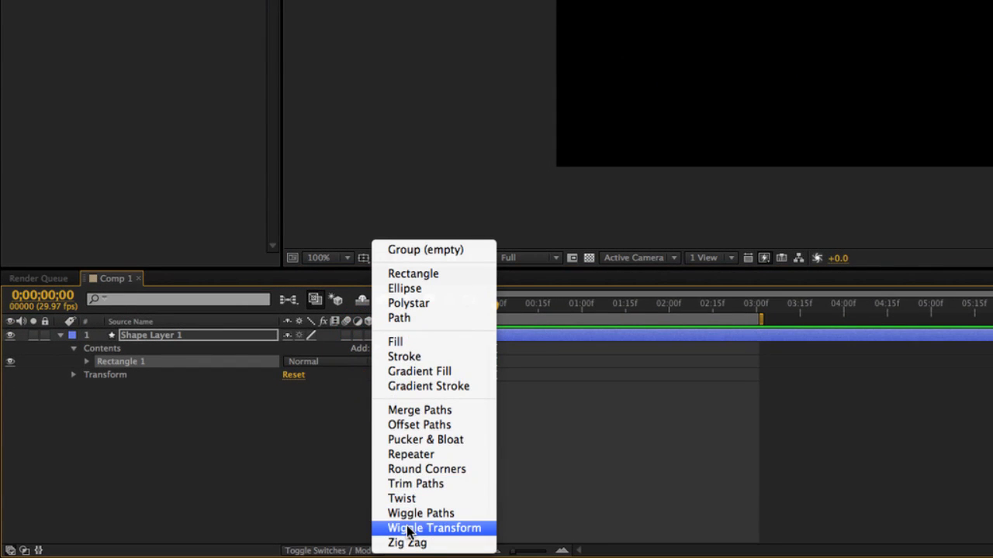
pyautogui.click(342, 394)
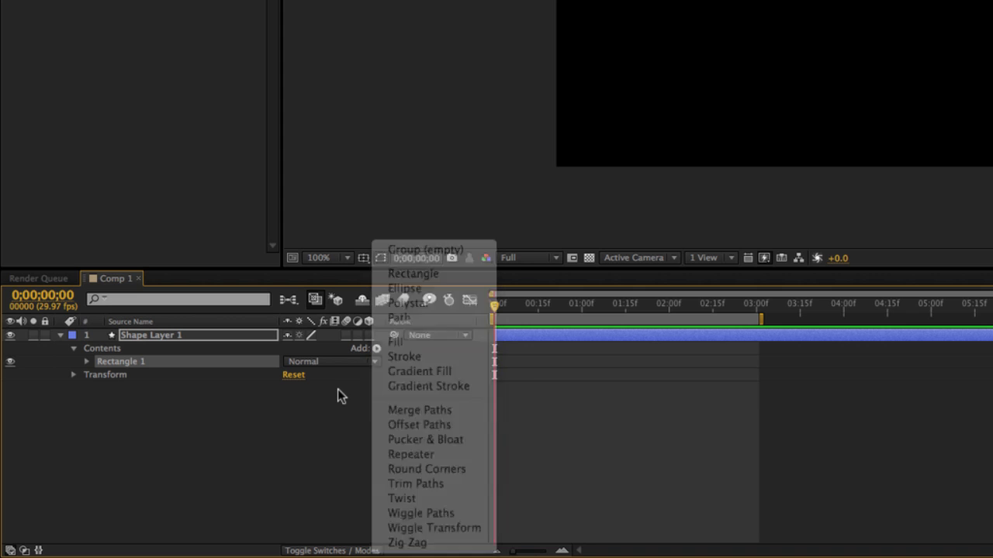
# - Add the expression wiggle(2,15) to the shape layer's Rotation and preview the motion
pyautogui.click(75, 374)
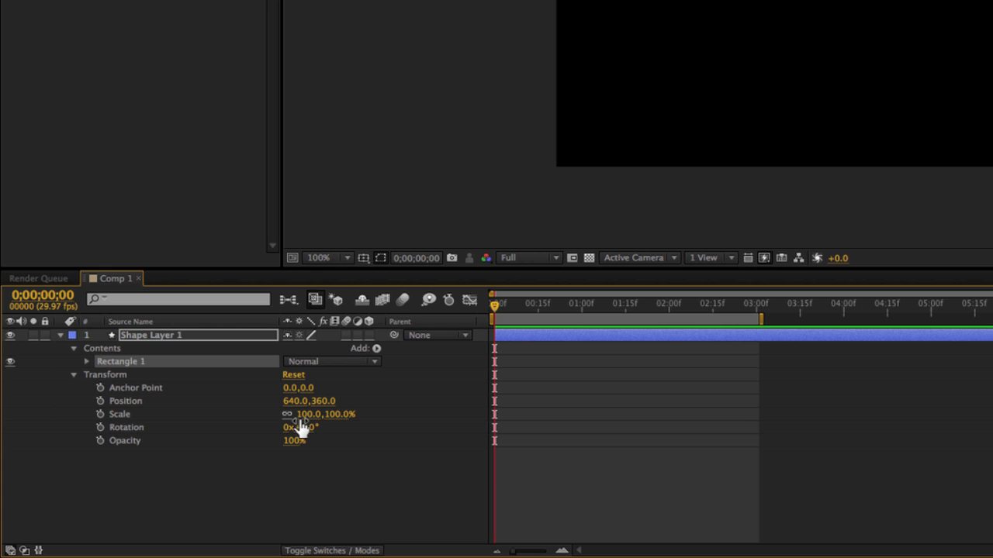
pyautogui.keyDown('alt'); pyautogui.click(101, 427); pyautogui.keyUp('alt')
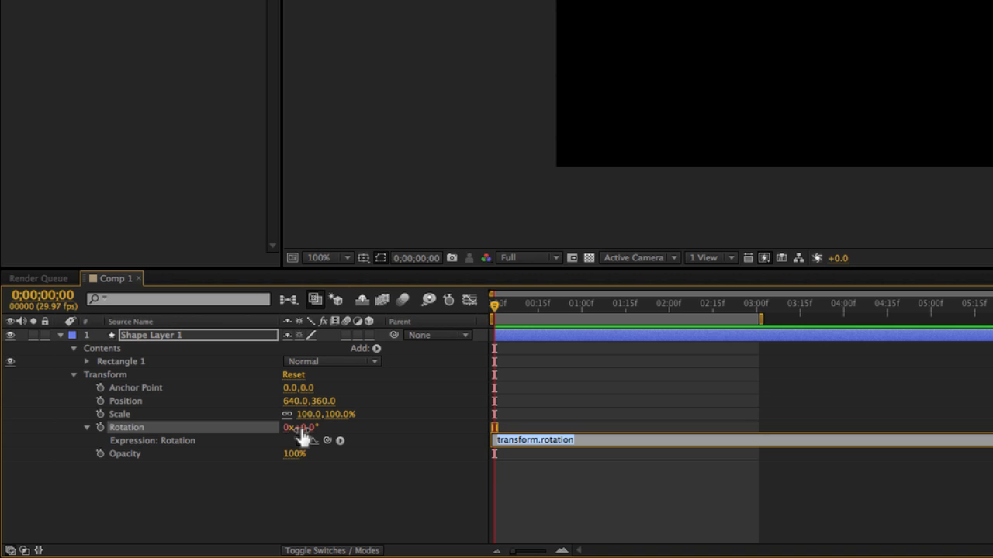
pyautogui.write('wiggle')
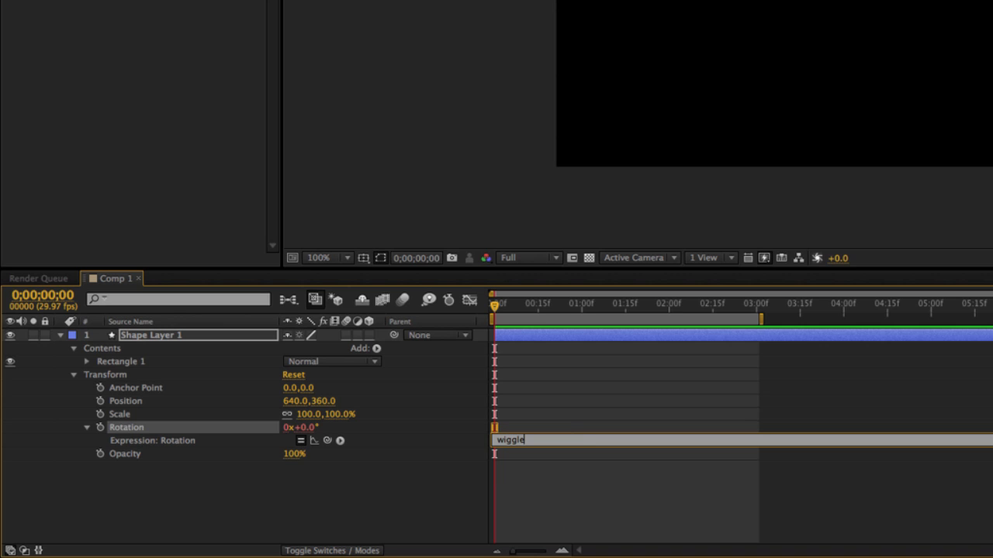
pyautogui.write('(')
pyautogui.write('2,15)')
pyautogui.click(341, 493)
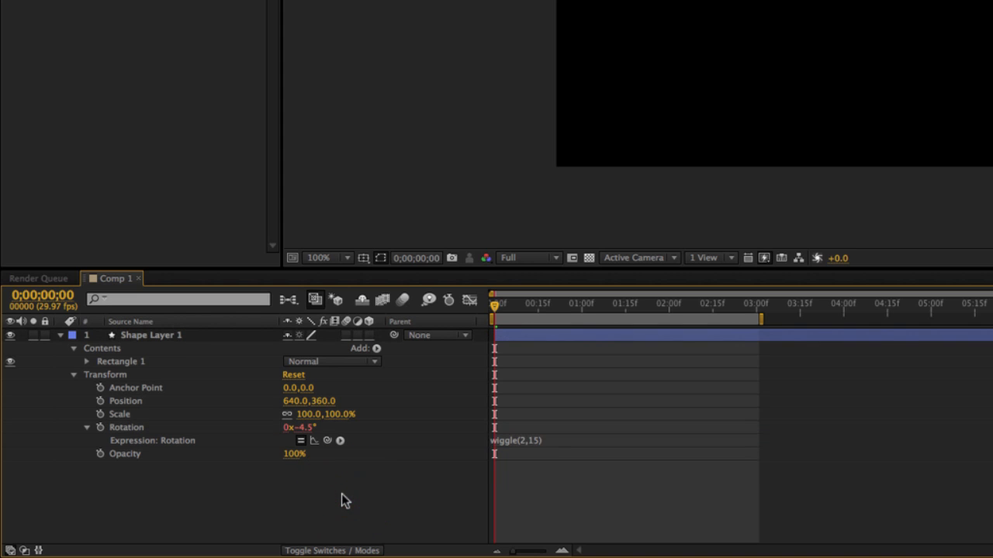
pyautogui.click(561, 441)
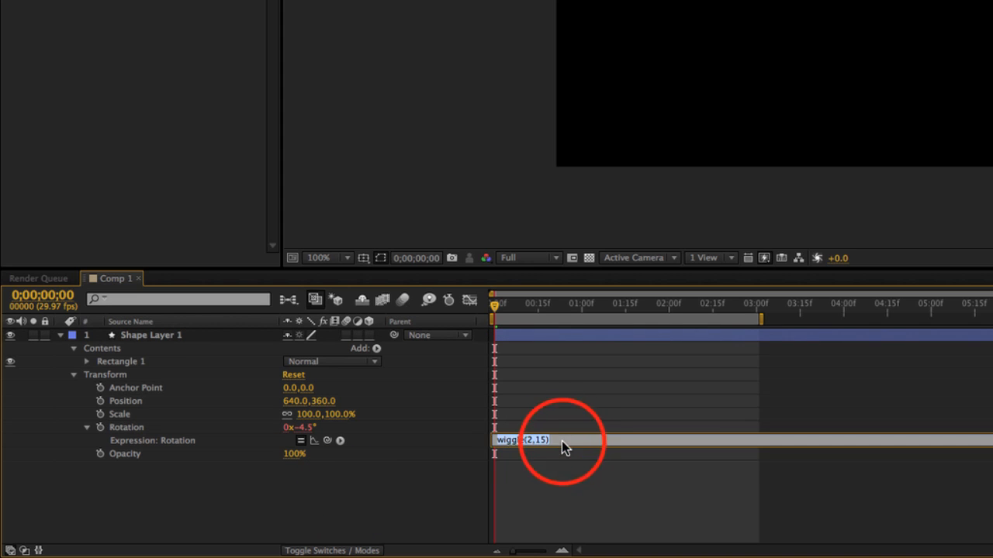
pyautogui.press('KP_Enter')
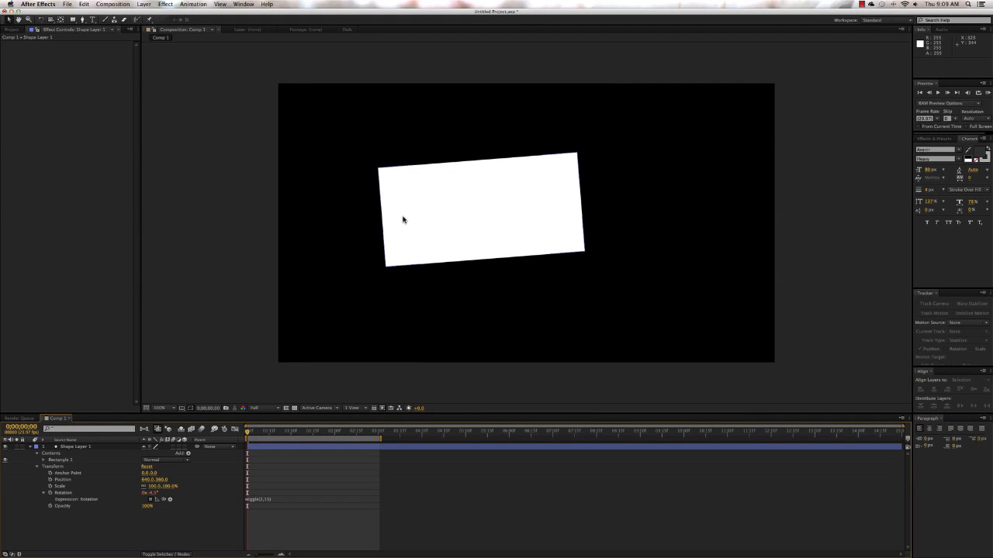
pyautogui.press('KP_0')
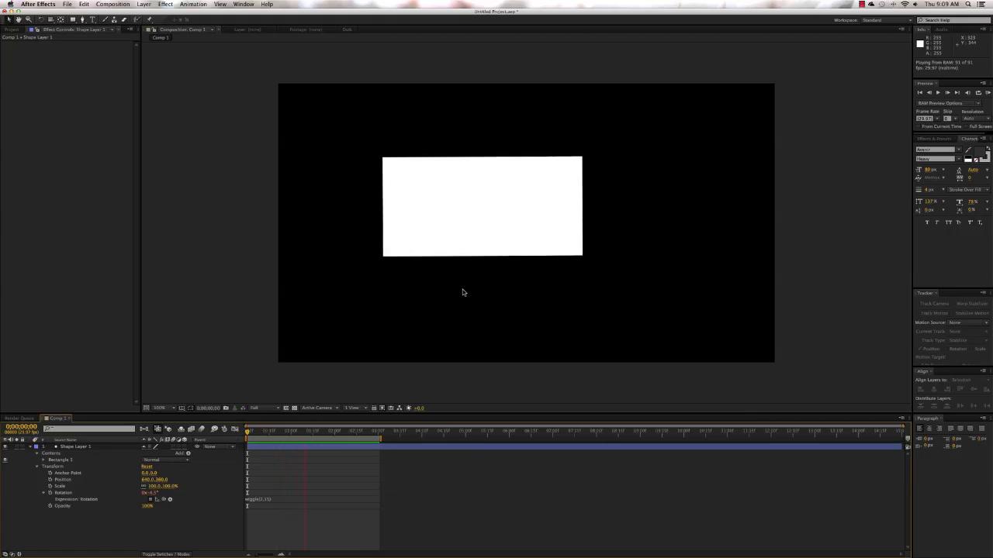
pyautogui.press('space')
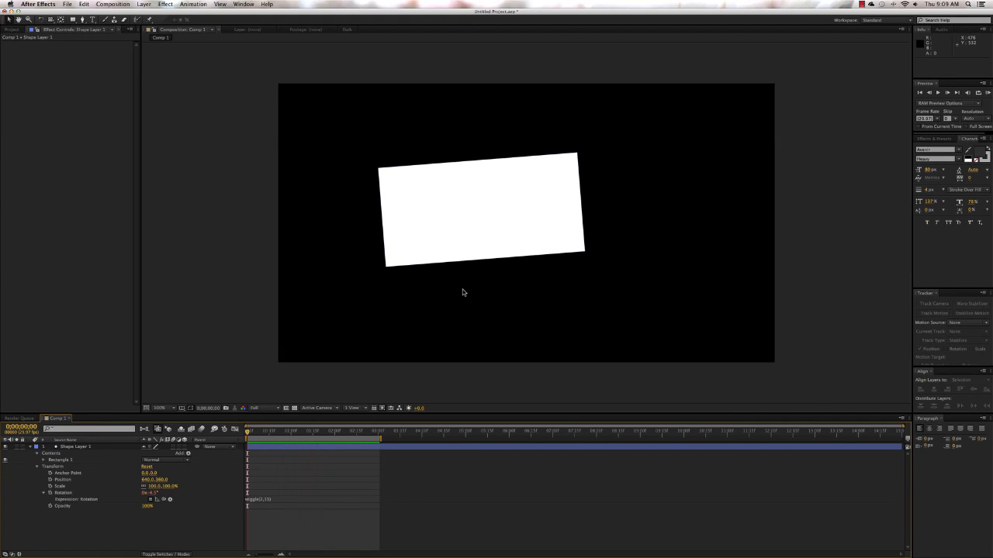
# - Remove the wiggle expression from the shape layer's Rotation
pyautogui.click(260, 501)
pyautogui.press('Delete')
pyautogui.click(196, 525)
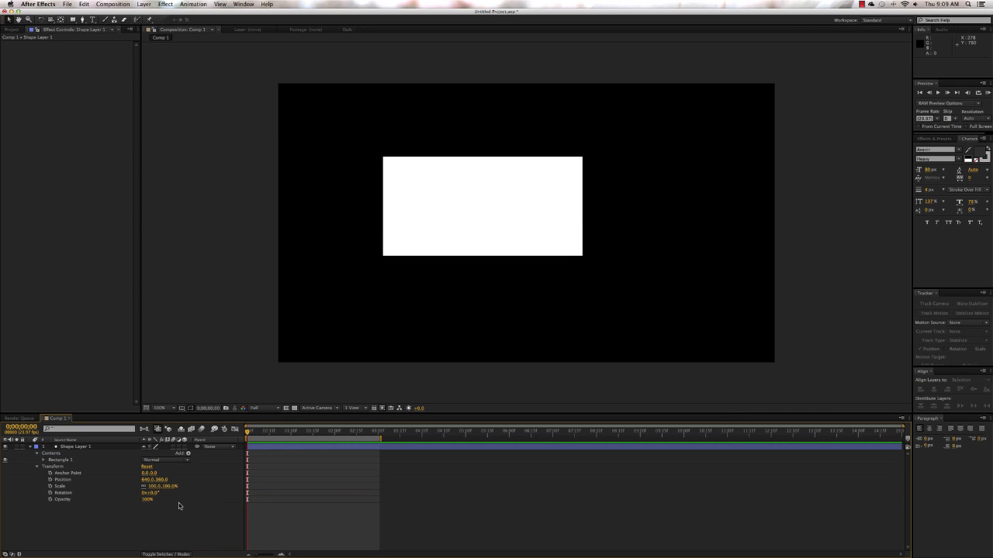
# - Apply the CC Split distortion effect to the shape layer and reveal its properties in the timeline
pyautogui.click(74, 448)
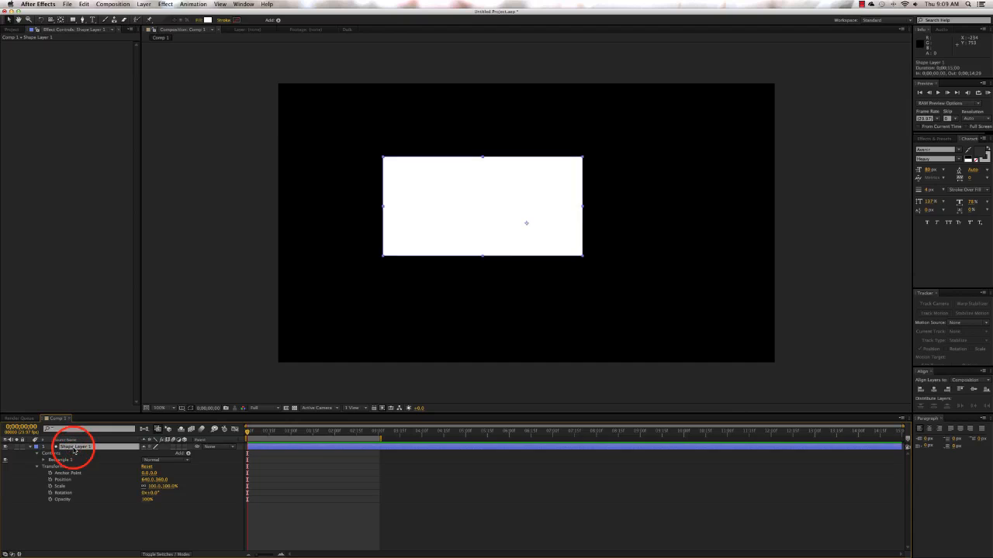
pyautogui.click(166, 4)
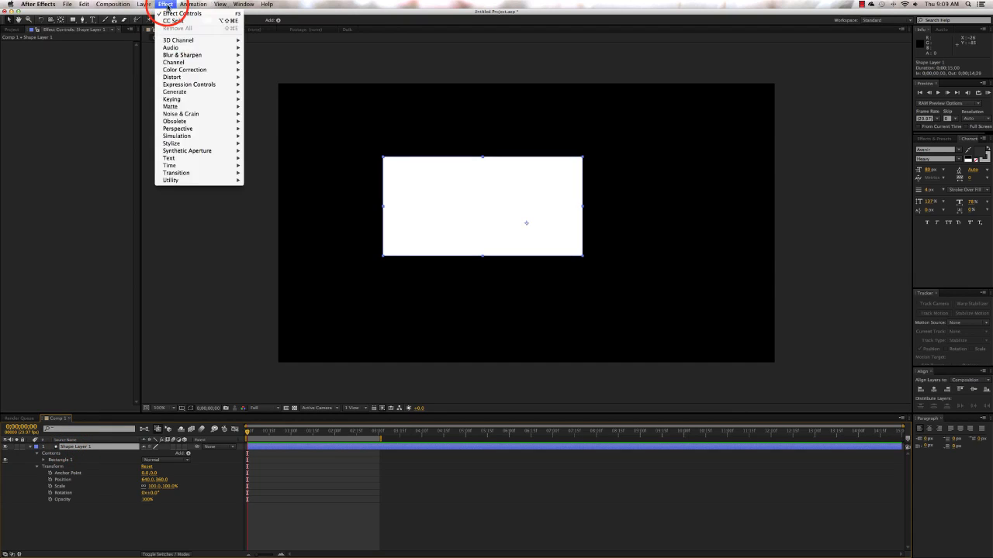
pyautogui.moveTo(172, 78)
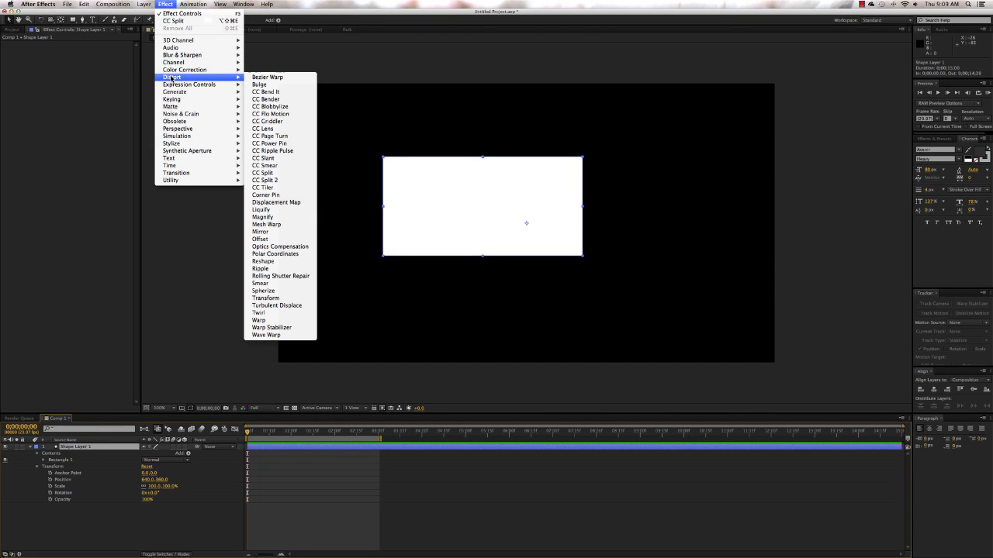
pyautogui.click(263, 174)
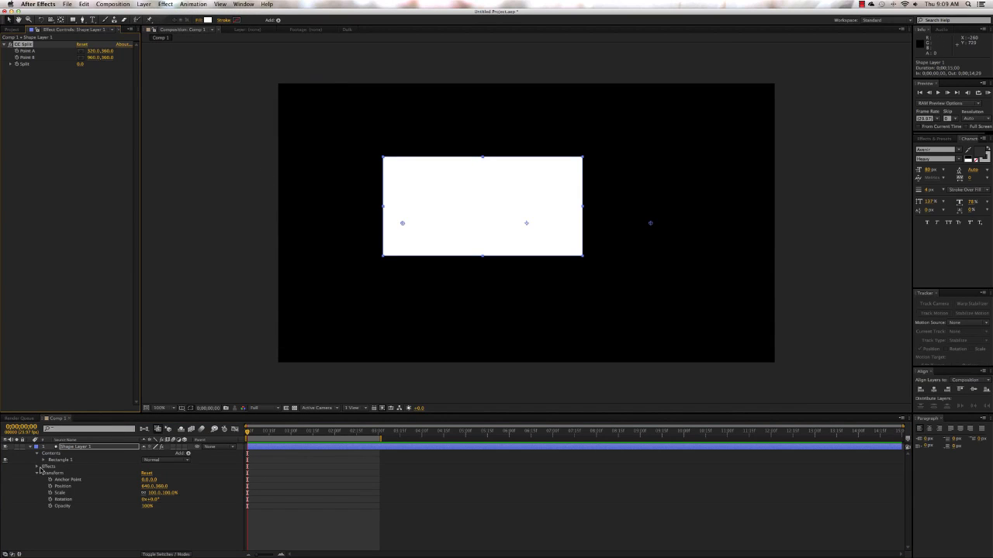
pyautogui.click(37, 467)
pyautogui.click(38, 467)
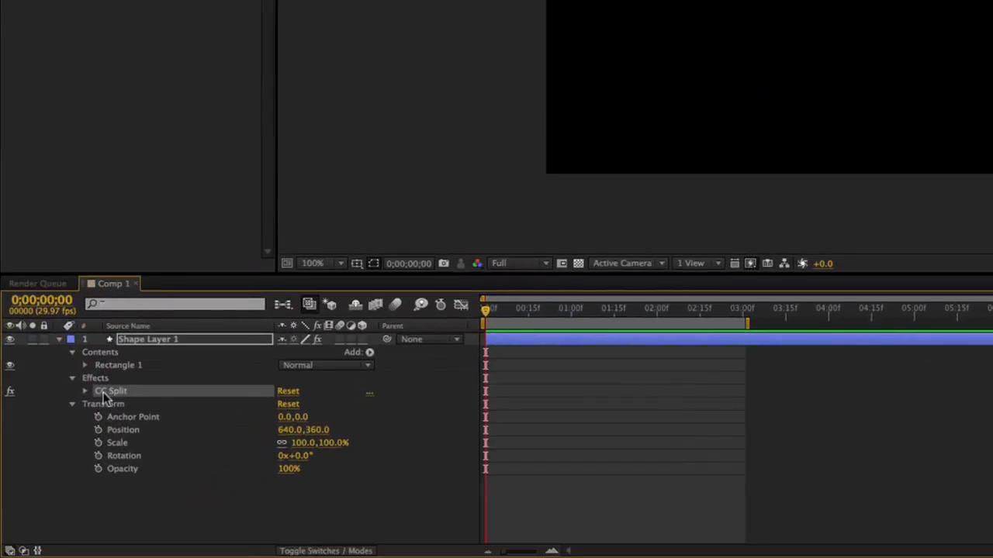
pyautogui.click(44, 473)
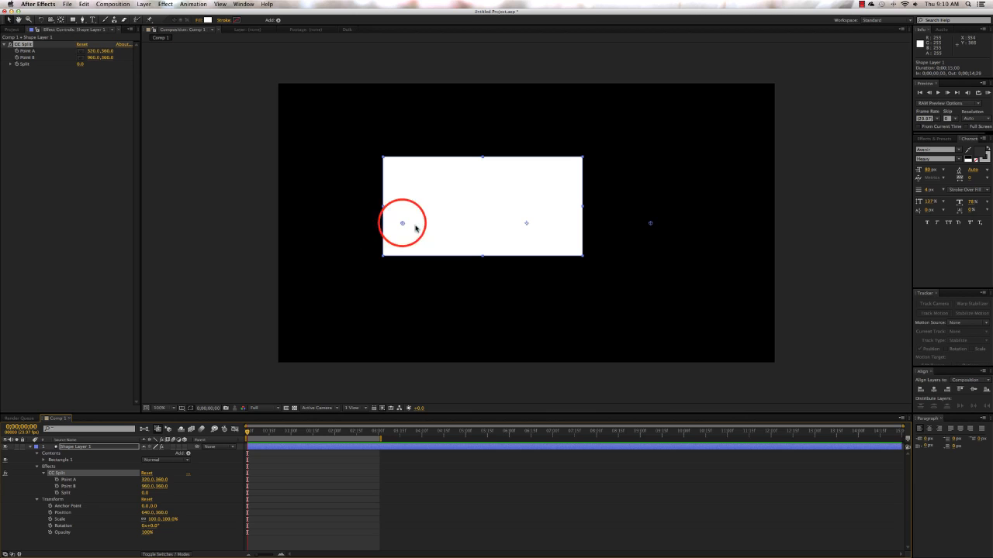
# - Position CC Split's Point A at about 317,316 and Point B at about 741,316, inside the rectangle's side edges
pyautogui.moveTo(403, 222); pyautogui.dragTo(401, 206)
pyautogui.click(642, 227)
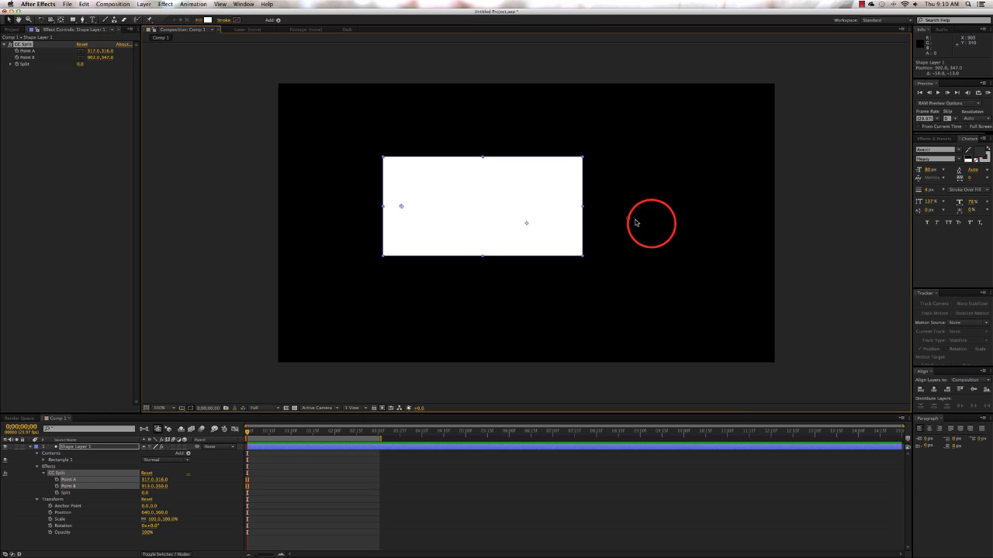
pyautogui.moveTo(642, 226); pyautogui.dragTo(565, 206)
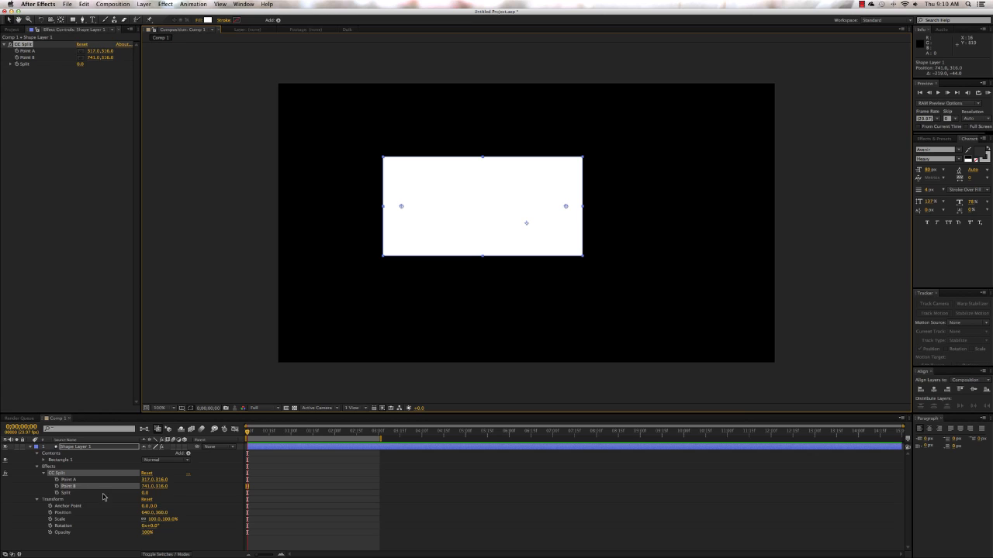
# - Try out different Split amounts on the CC Split effect and return the value to 0
pyautogui.click(145, 497)
pyautogui.moveTo(145, 494); pyautogui.dragTo(167, 493)
pyautogui.moveTo(154, 493)
pyautogui.mouseDown()
pyautogui.moveTo(216, 498)
pyautogui.moveTo(138, 498)
pyautogui.mouseUp()
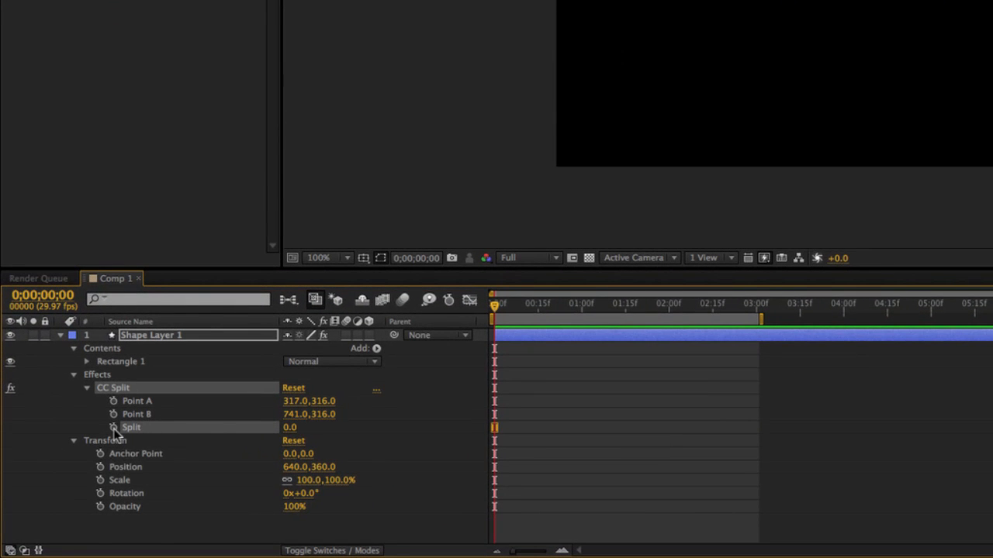
# - Add the expression wiggle(2,30) to CC Split's Split property and preview the animation
pyautogui.keyDown('alt'); pyautogui.click(113, 428); pyautogui.keyUp('alt')
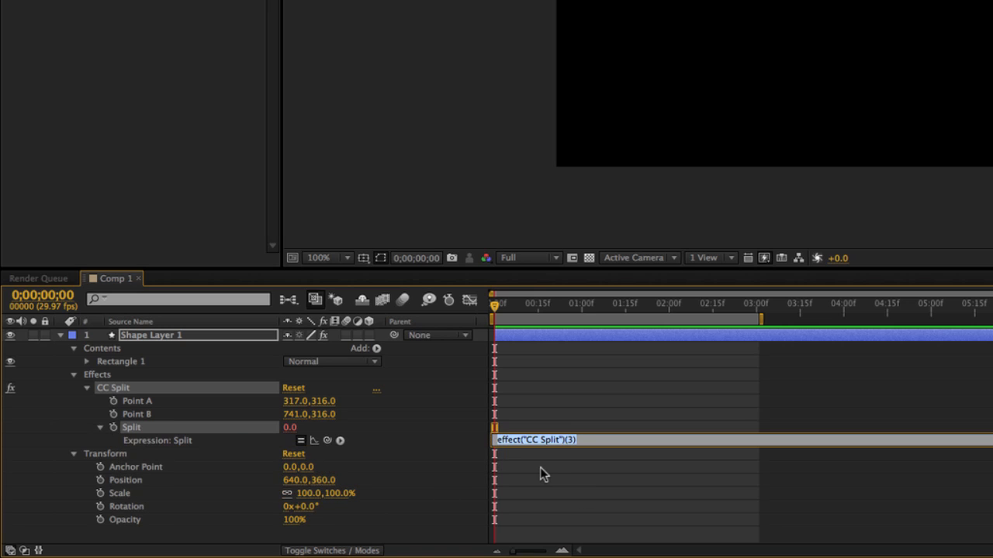
pyautogui.write('wiggle(')
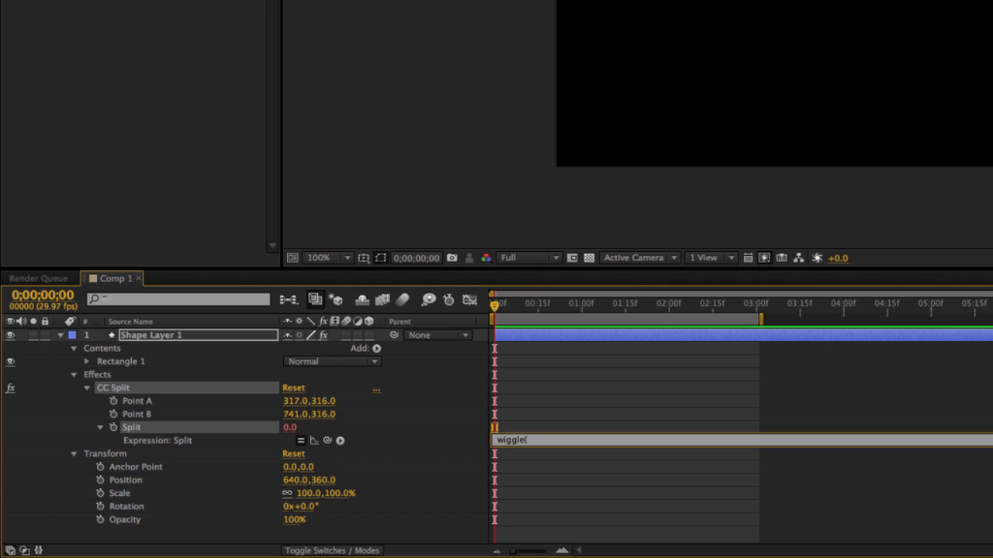
pyautogui.write('2,30')
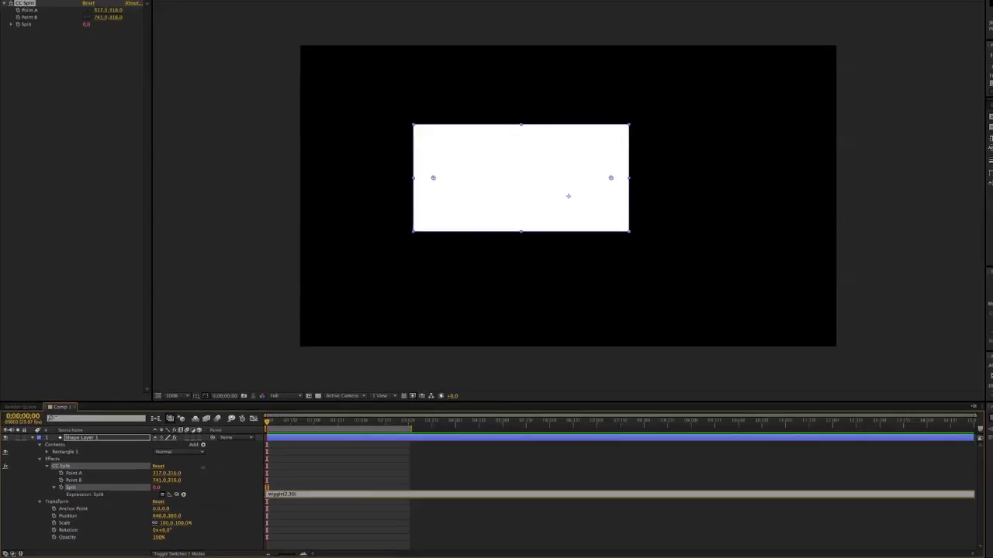
pyautogui.write(')')
pyautogui.press('KP_Enter')
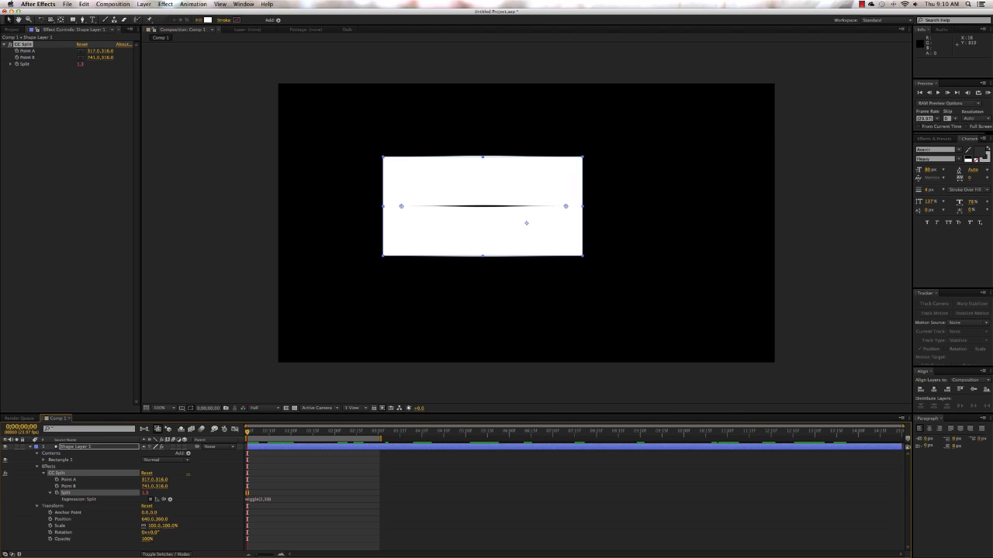
pyautogui.press('KP_0')
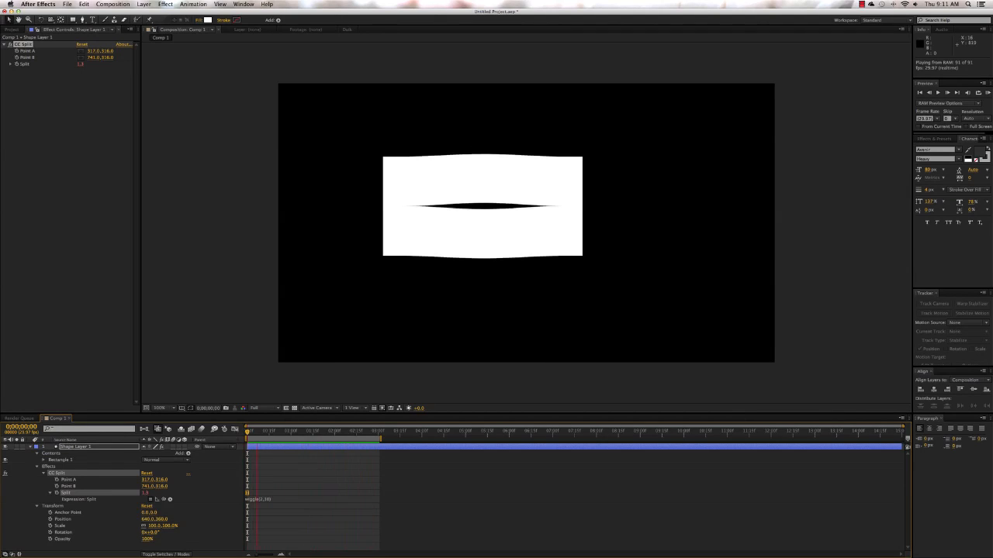
pyautogui.press('space')
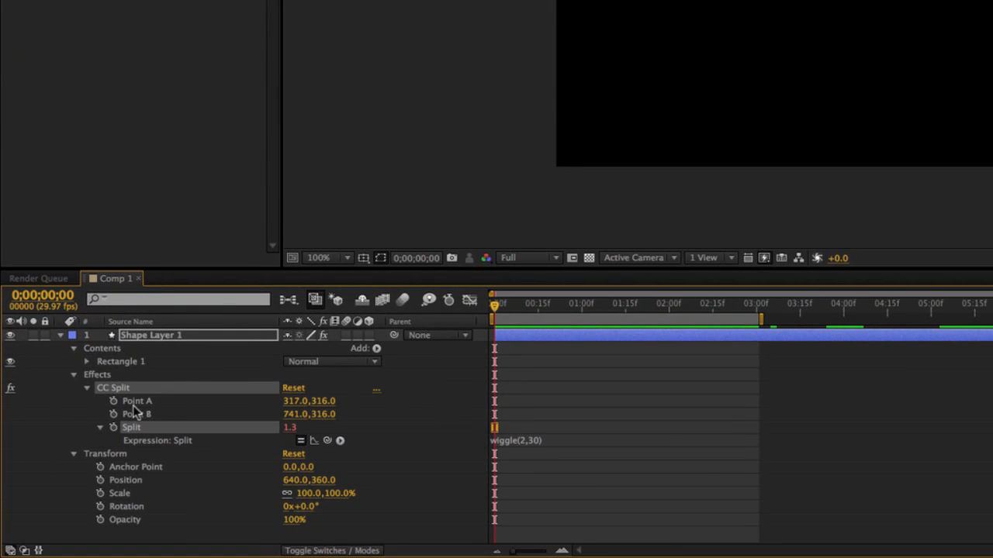
# - Add the expression wiggle(2,30) to CC Split's Point B property
pyautogui.keyDown('alt'); pyautogui.click(115, 415); pyautogui.keyUp('alt')
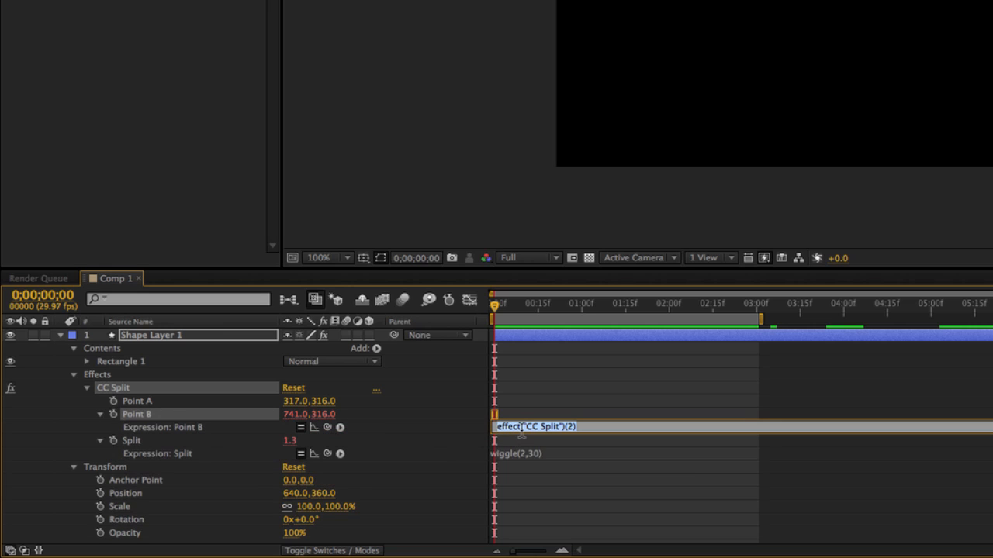
pyautogui.write('wiggle(')
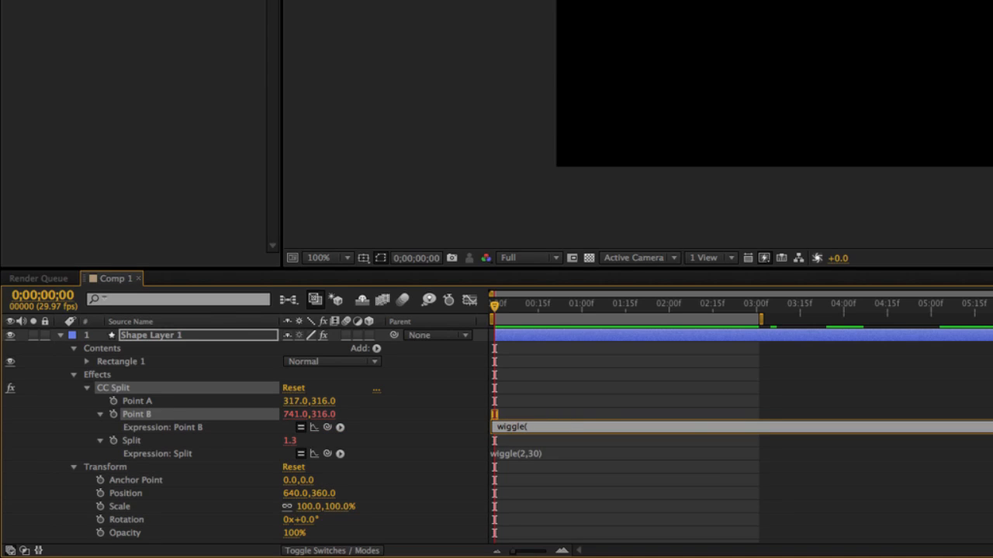
pyautogui.write('2,30)')
pyautogui.press('Return')
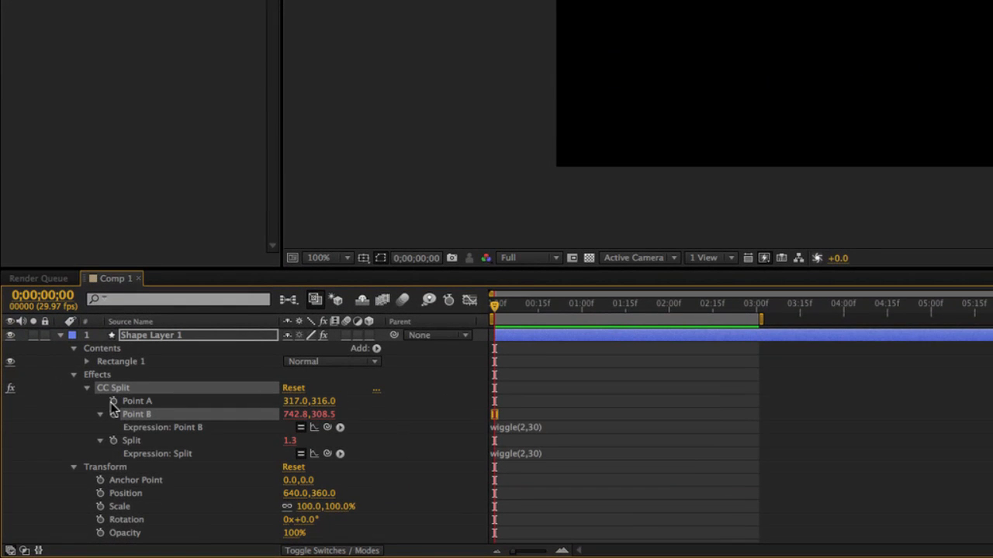
# - Add the expression wiggle(2,30) to CC Split's Point A property and preview the animation
pyautogui.keyDown('alt'); pyautogui.click(113, 403); pyautogui.keyUp('alt')
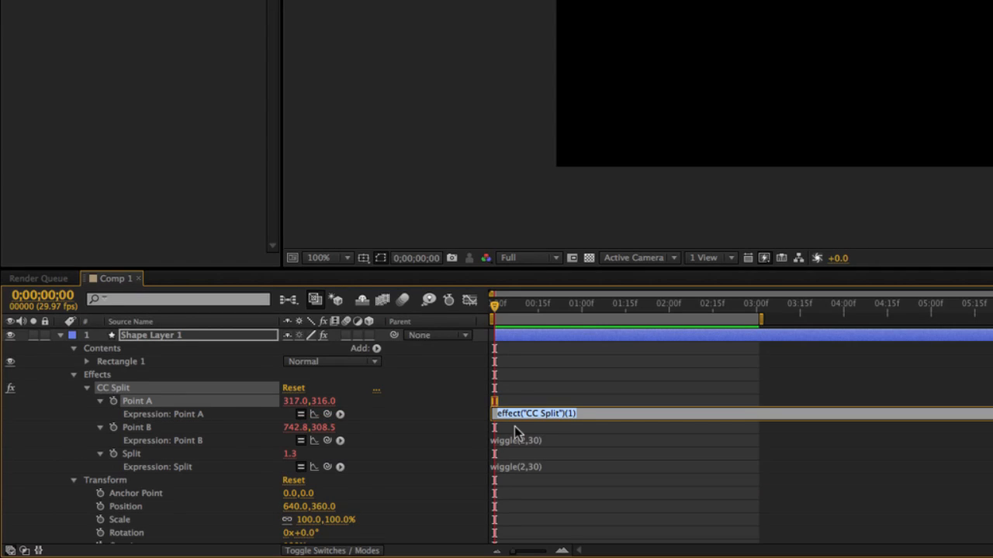
pyautogui.write('wiggle(2,30)')
pyautogui.press('KP_Enter')
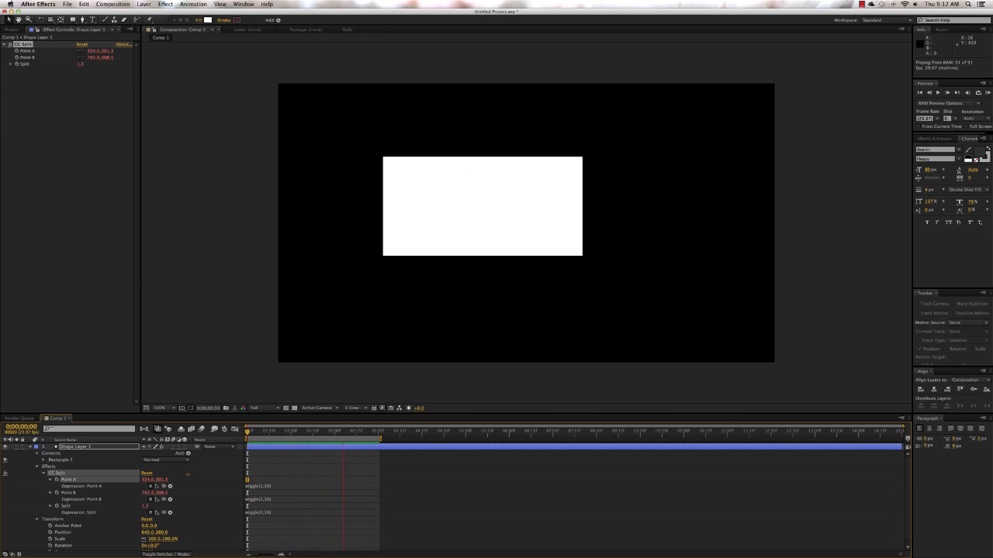
pyautogui.press('space')
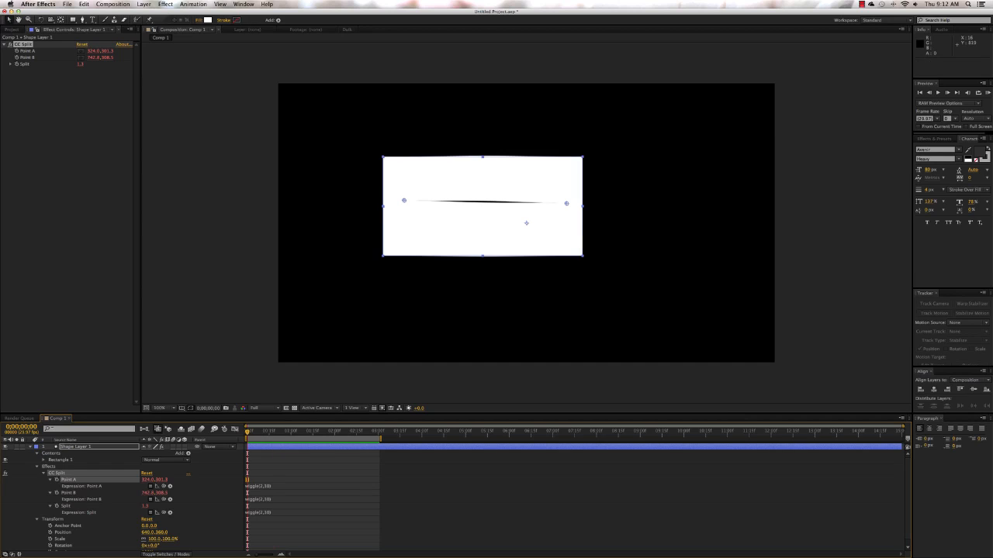
# - Try applying Point A's expression without its closing parenthesis, as wiggle(2,30, and dismiss the warning
pyautogui.click(291, 489)
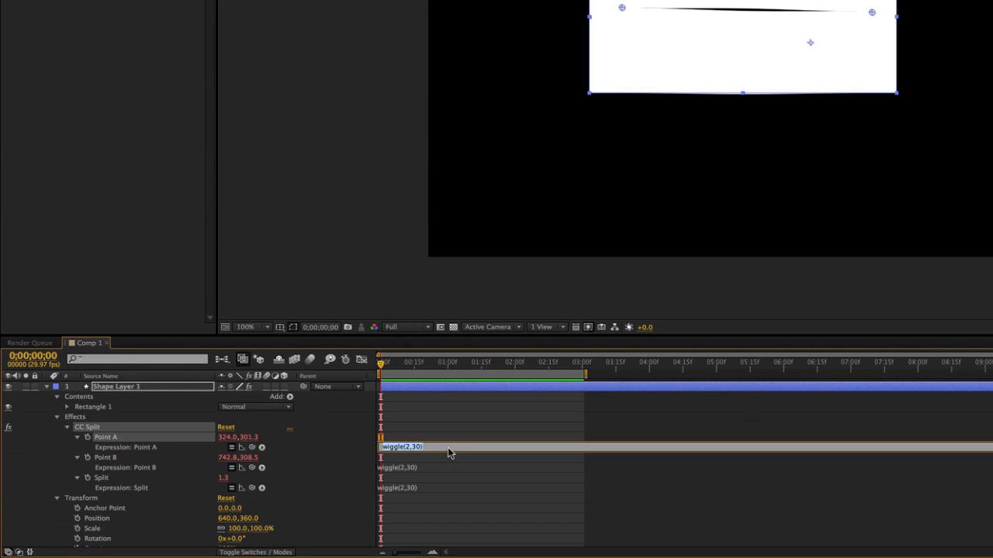
pyautogui.press('Right')
pyautogui.press('KP_Enter')
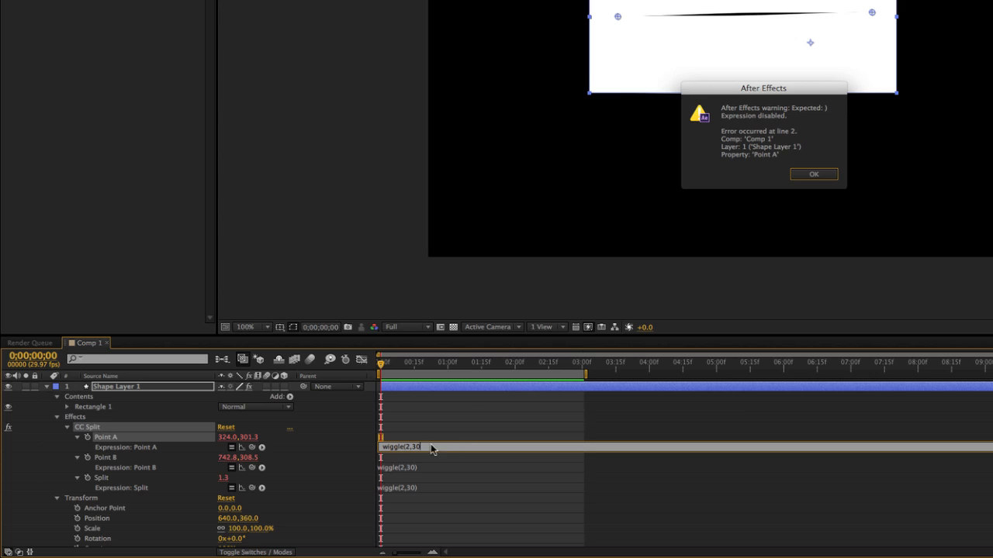
pyautogui.click(807, 175)
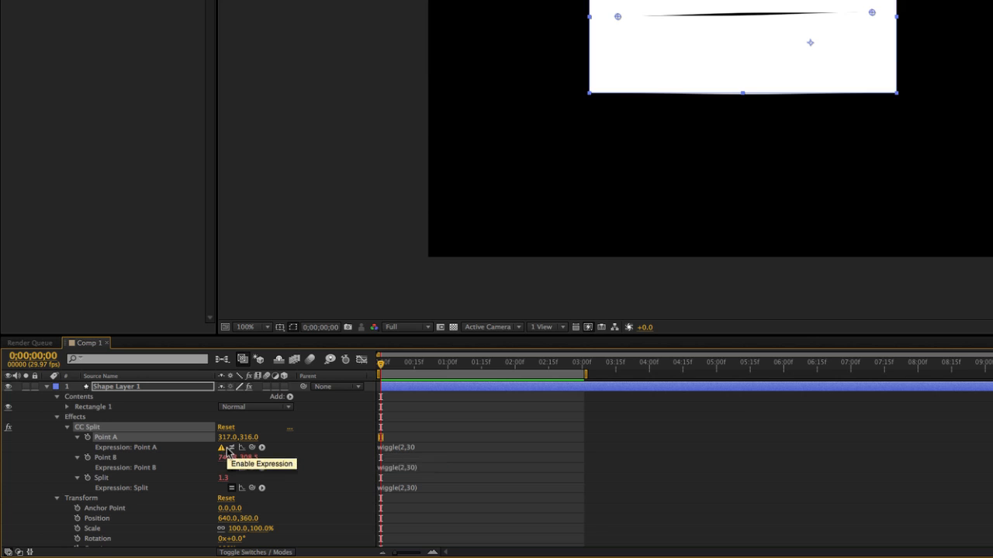
# - Restore the closing parenthesis in Point A's expression so it reads wiggle(2,30)
pyautogui.click(426, 448)
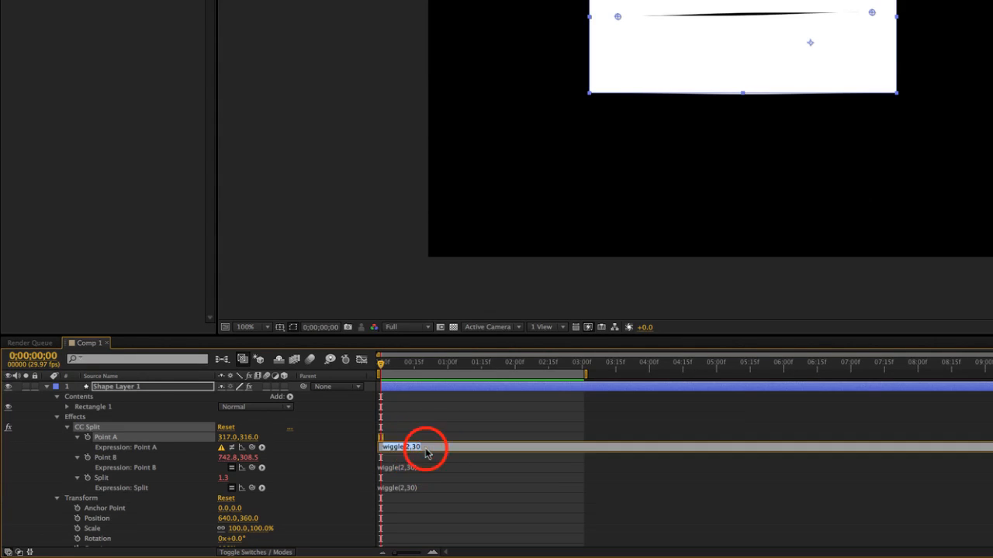
pyautogui.press('Right')
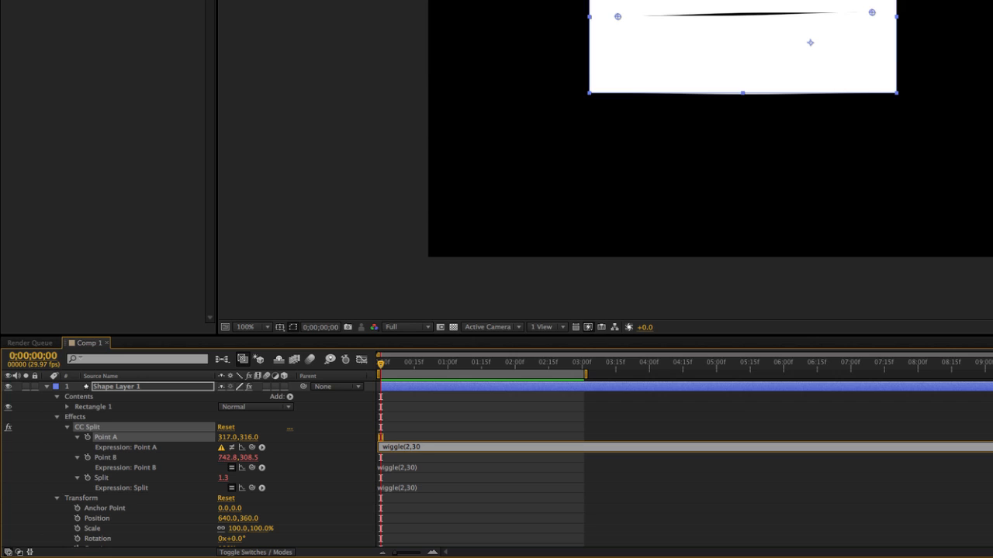
pyautogui.write(')')
pyautogui.press('KP_Enter')
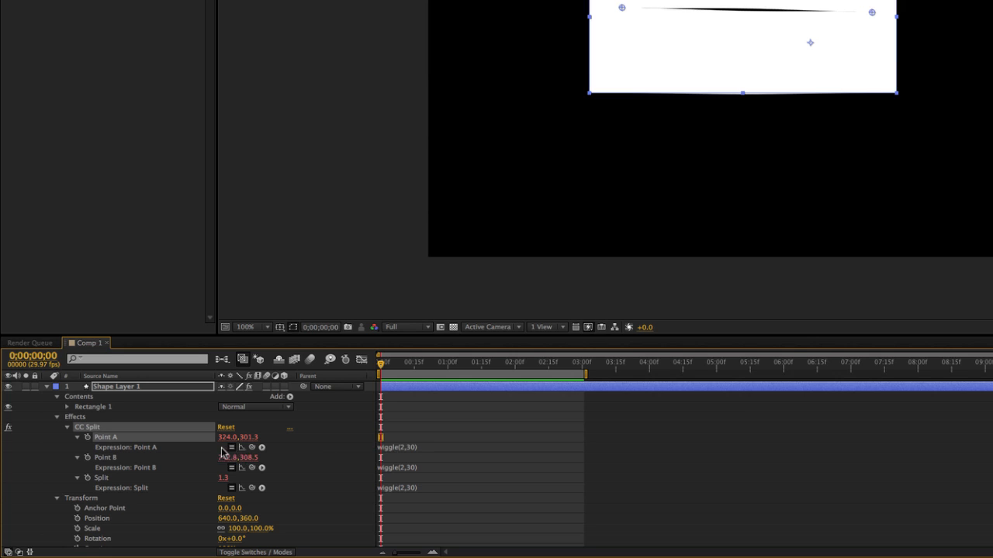